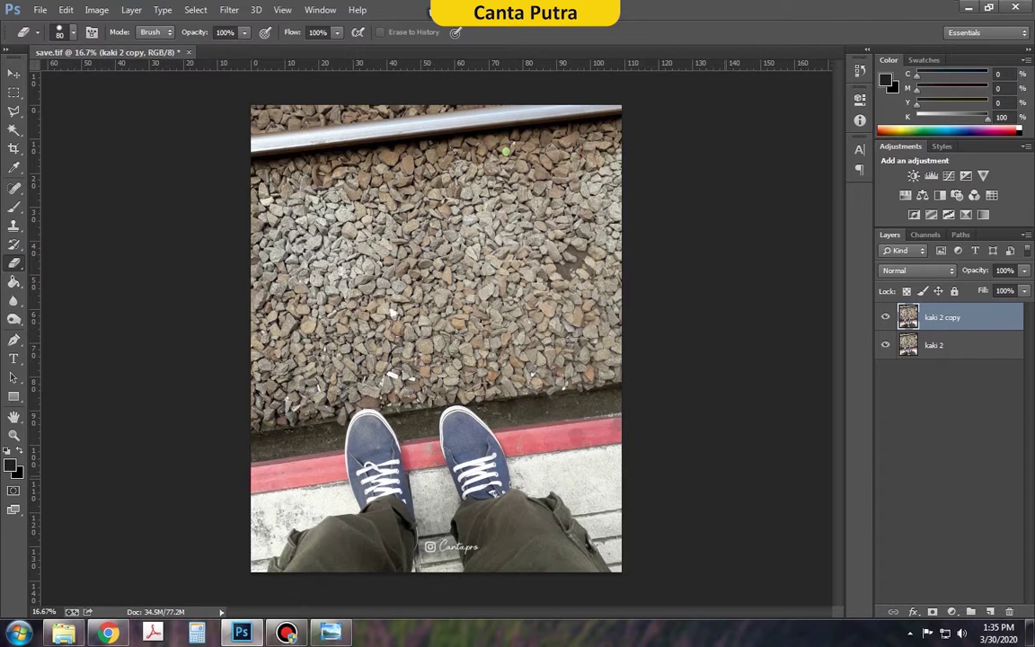
- Open the Filter menu over the railway-platform feet photo
click(229, 10)
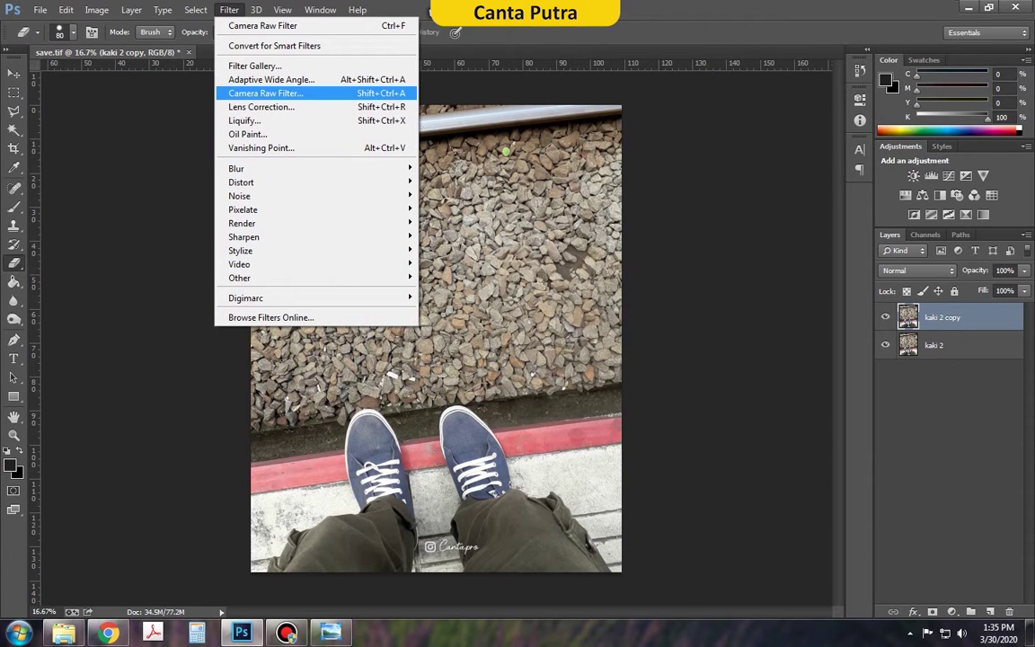
- Open the Camera Raw Filter and settle Exposure at +0.85
click(265, 94)
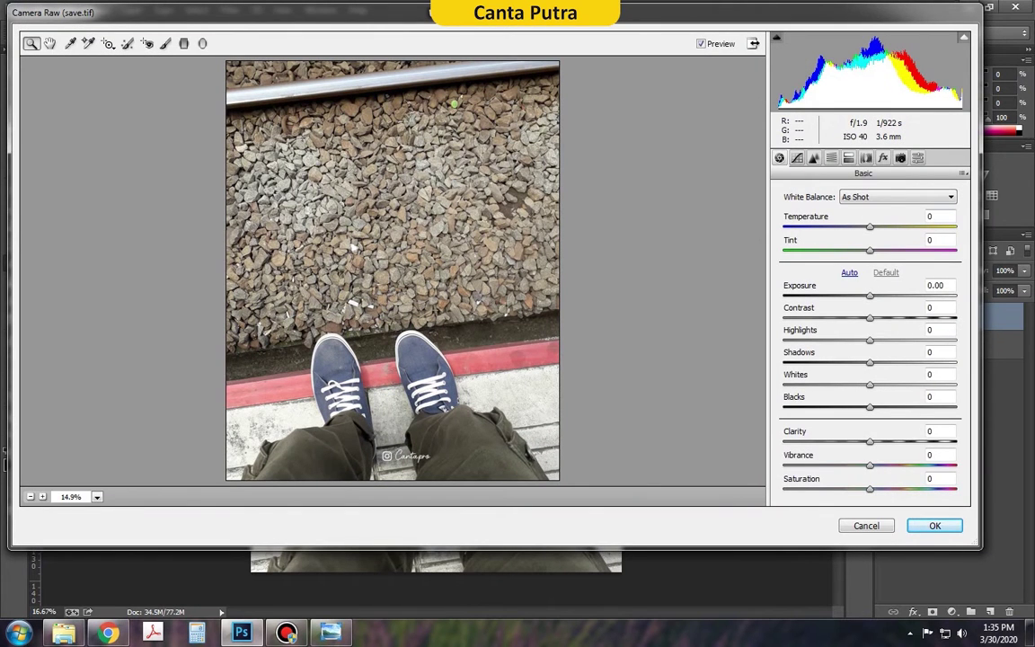
click(936, 285)
text(0.55)
key(Return)
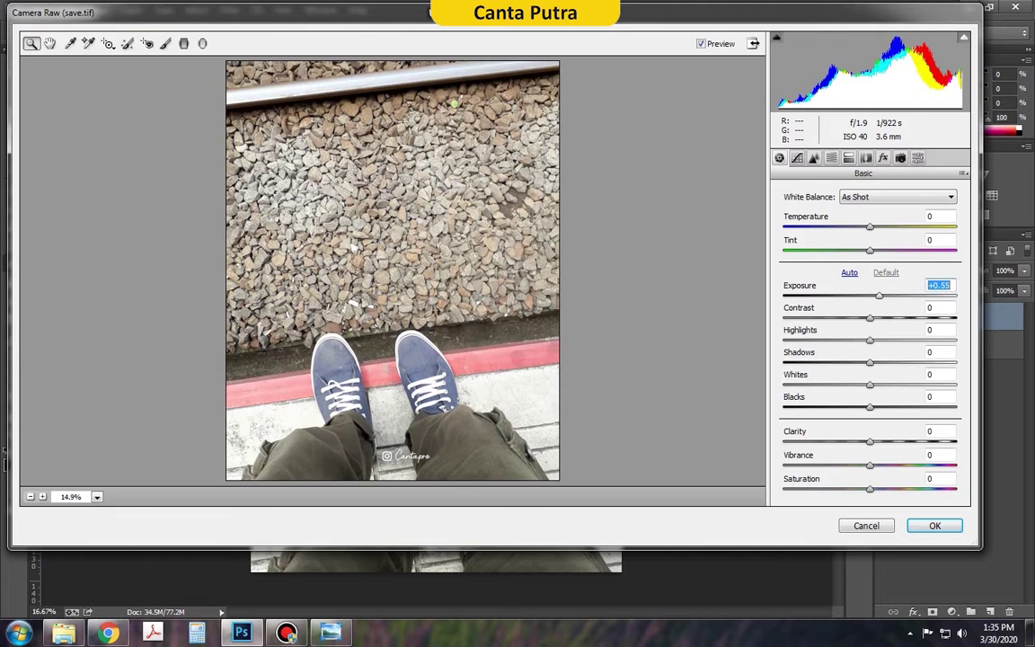
text(1.25)
key(Return)
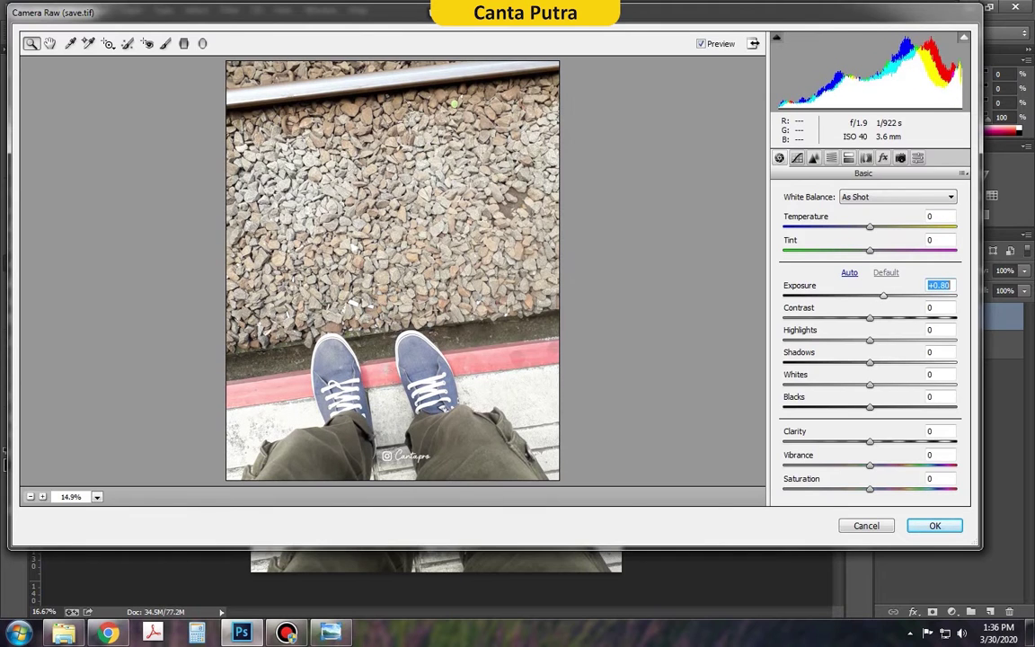
text(0.90)
key(Return)
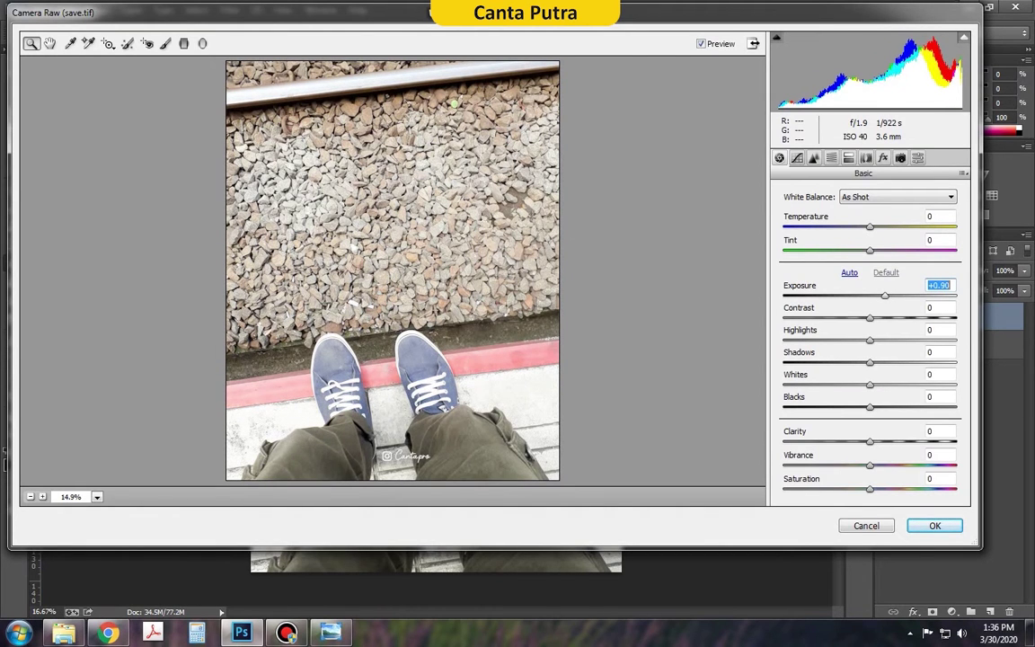
text(0.75)
key(Return)
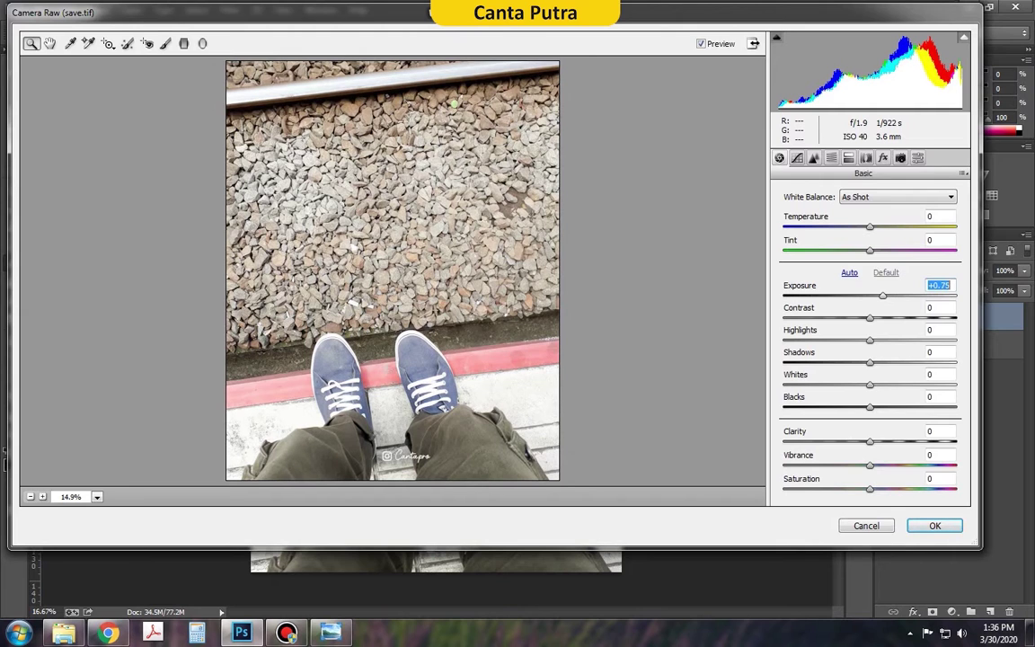
text(0.70)
key(Return)
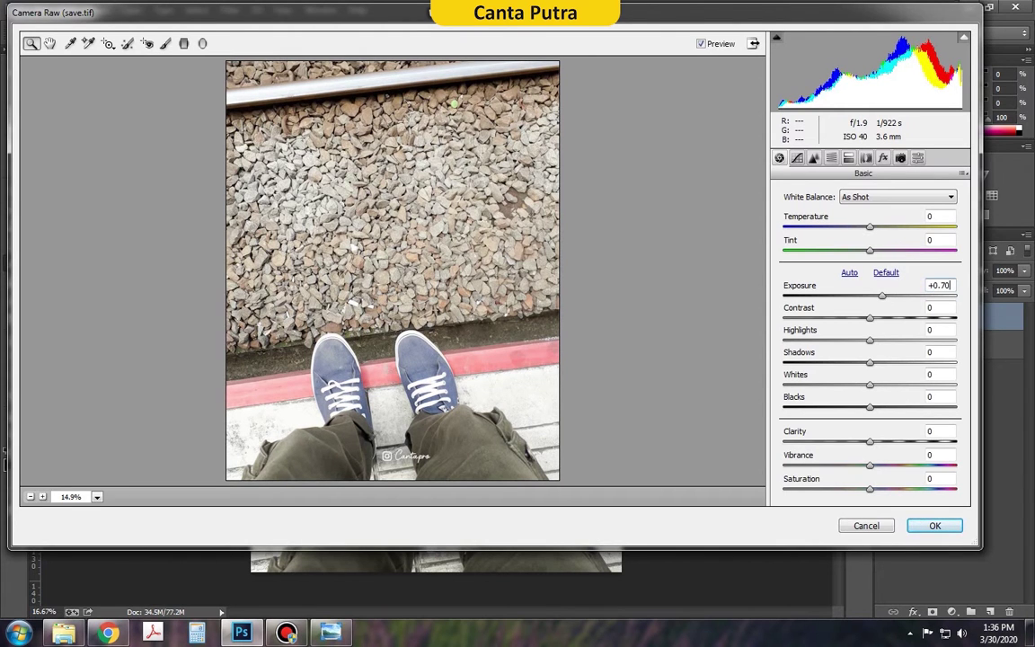
text(0.85)
key(Return)
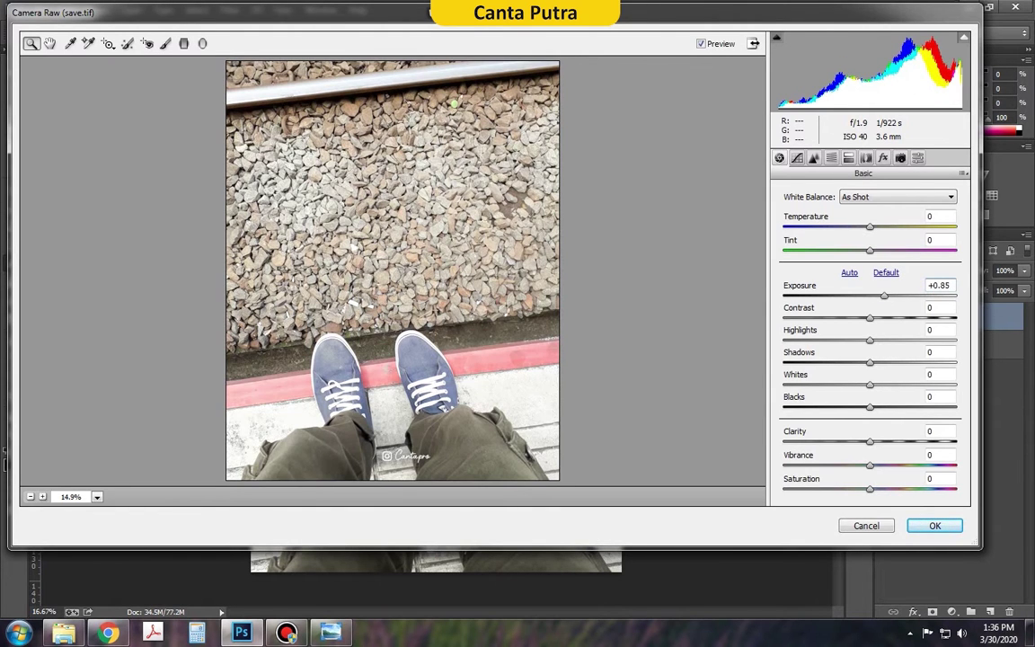
- Set Contrast to +17 and Highlights to -100
key(Tab)
text(15)
key(Return)
key(Up)
key(Up)
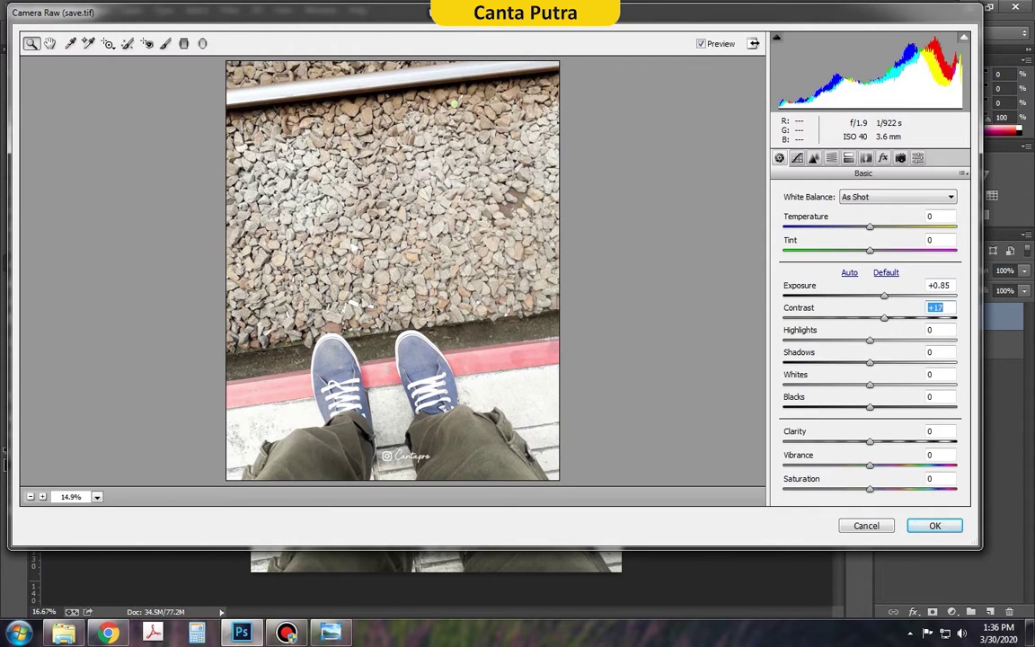
key(Tab)
text(-100)
key(Return)
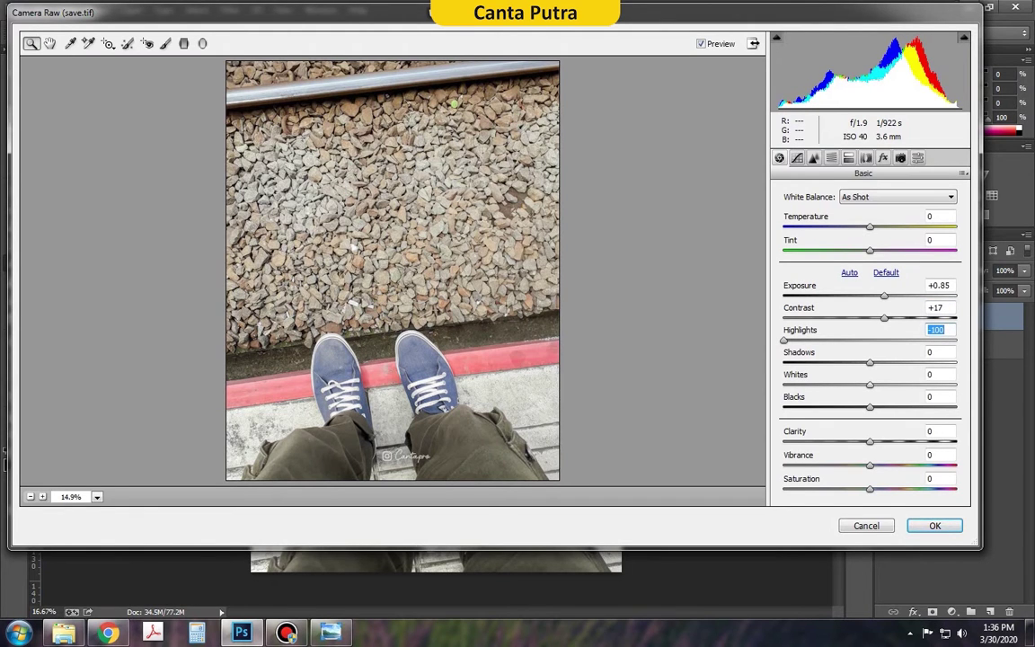
- Set Whites to +52 and Blacks to -13
key(Tab)
key(Tab)
text(43)
key(Return)
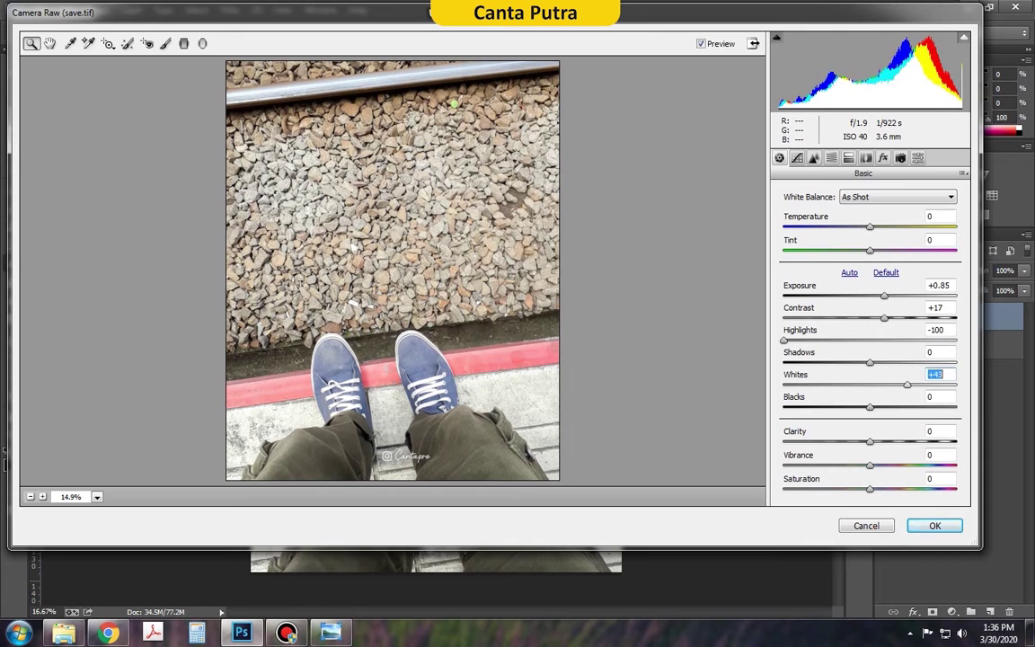
text(52)
key(Return)
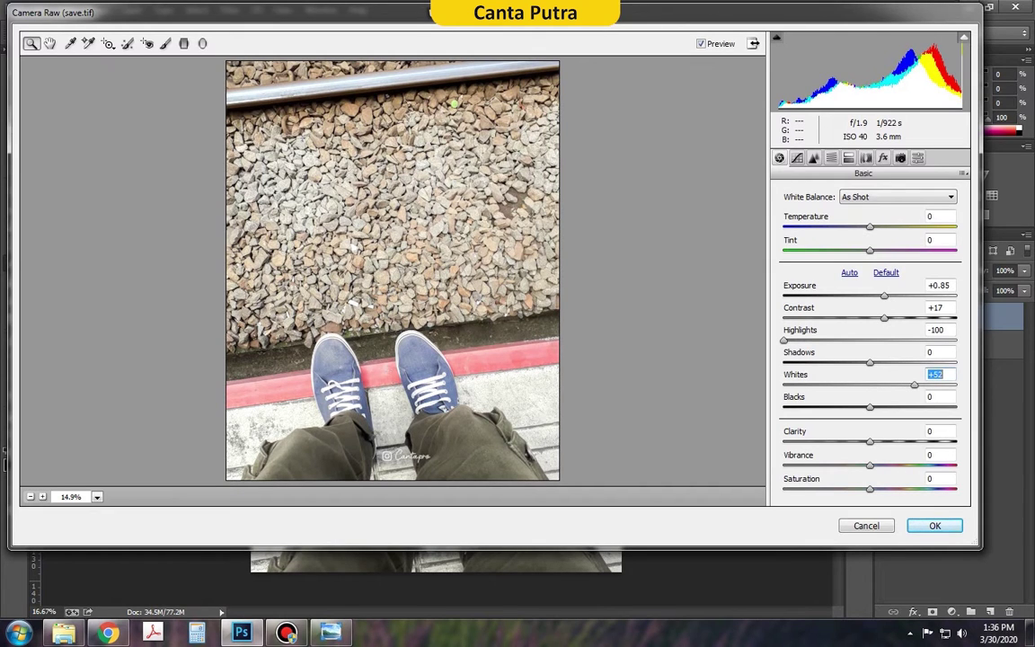
key(Tab)
text(-13)
key(Return)
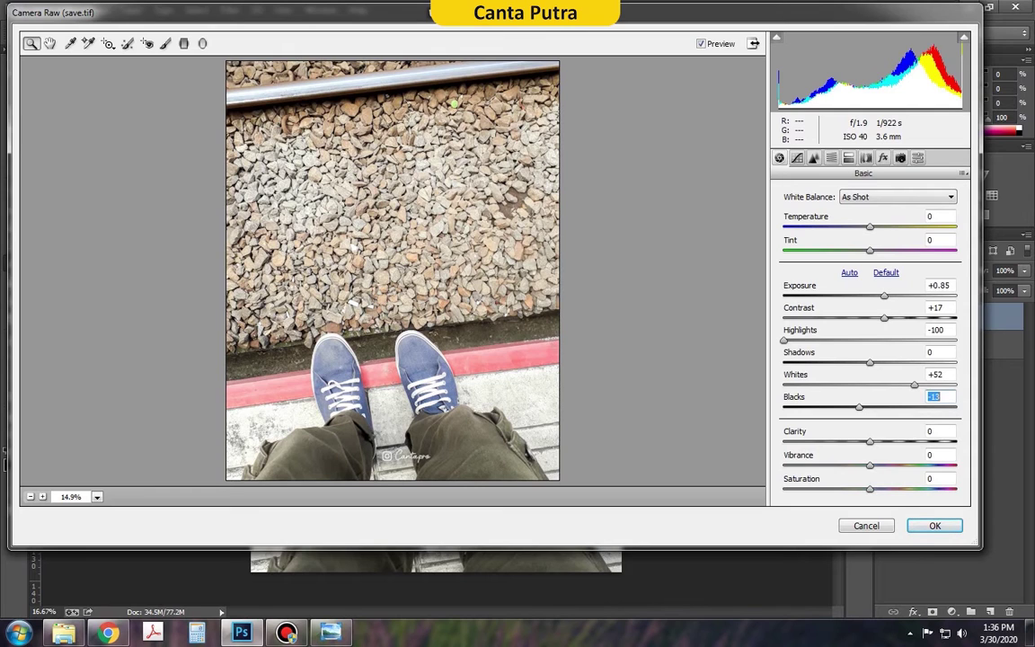
- Set Clarity to +16
key(Tab)
text(19)
key(Return)
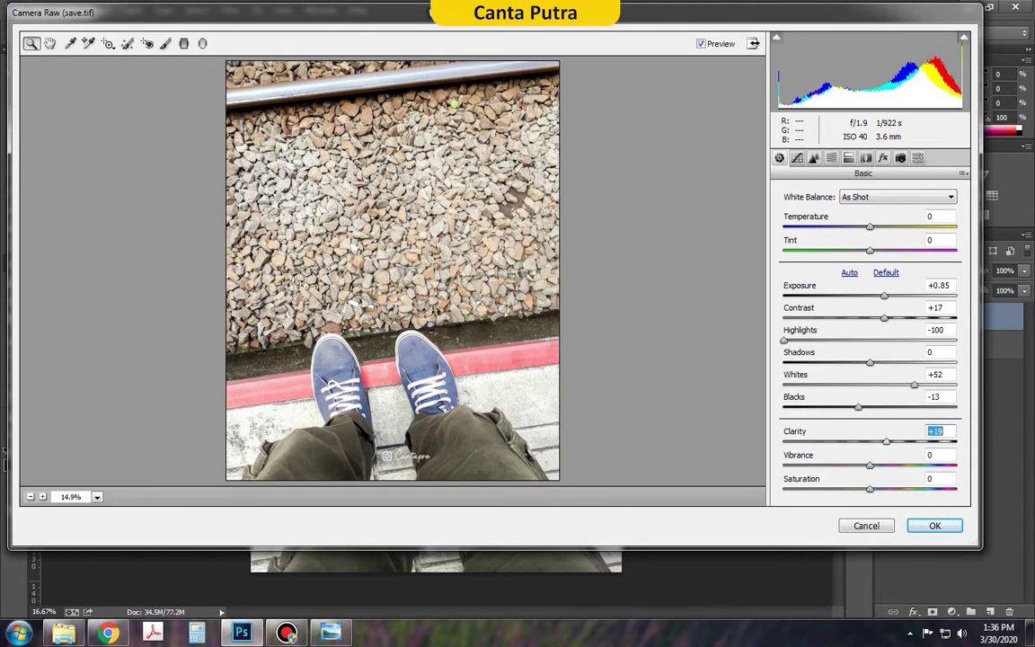
text(14)
key(Return)
text(16)
key(Return)
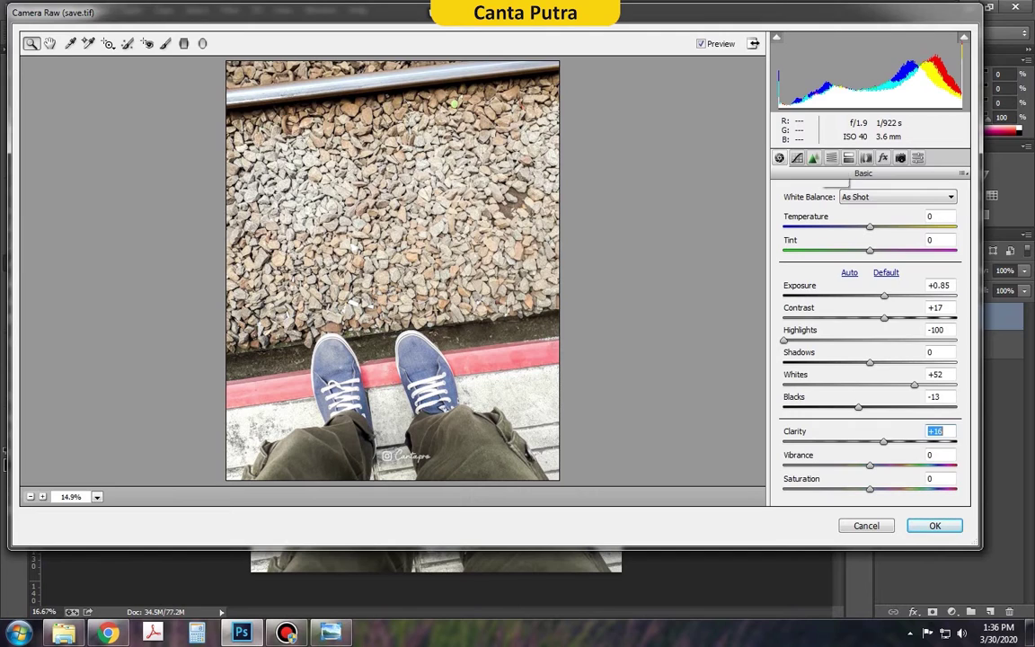
- In the Detail tab, set Sharpening Amount 36 and Luminance noise reduction 20
click(814, 159)
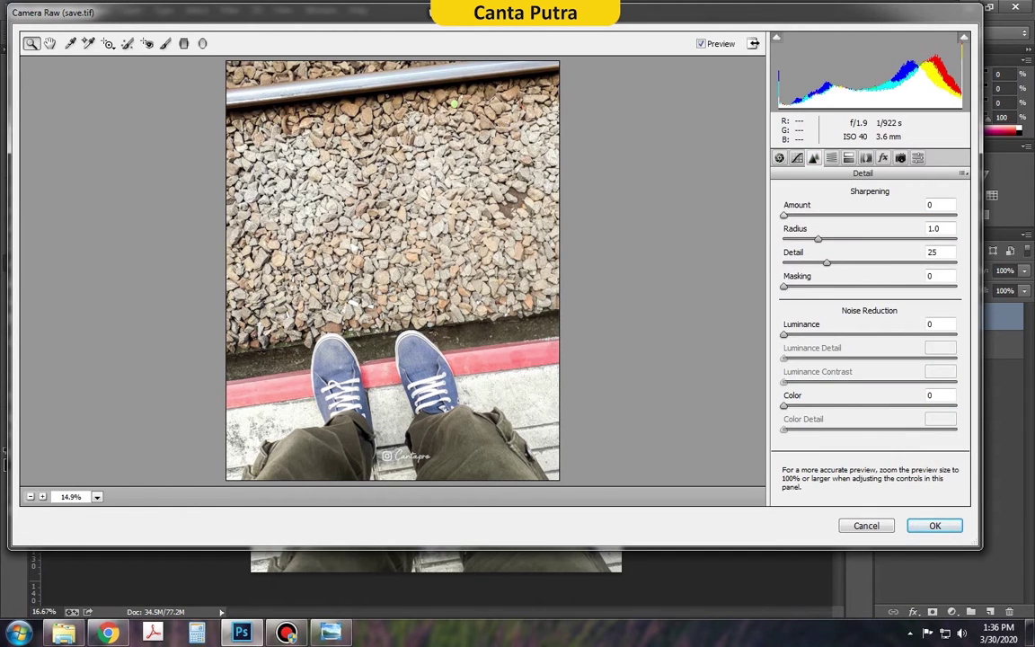
drag(784, 216, 824, 215)
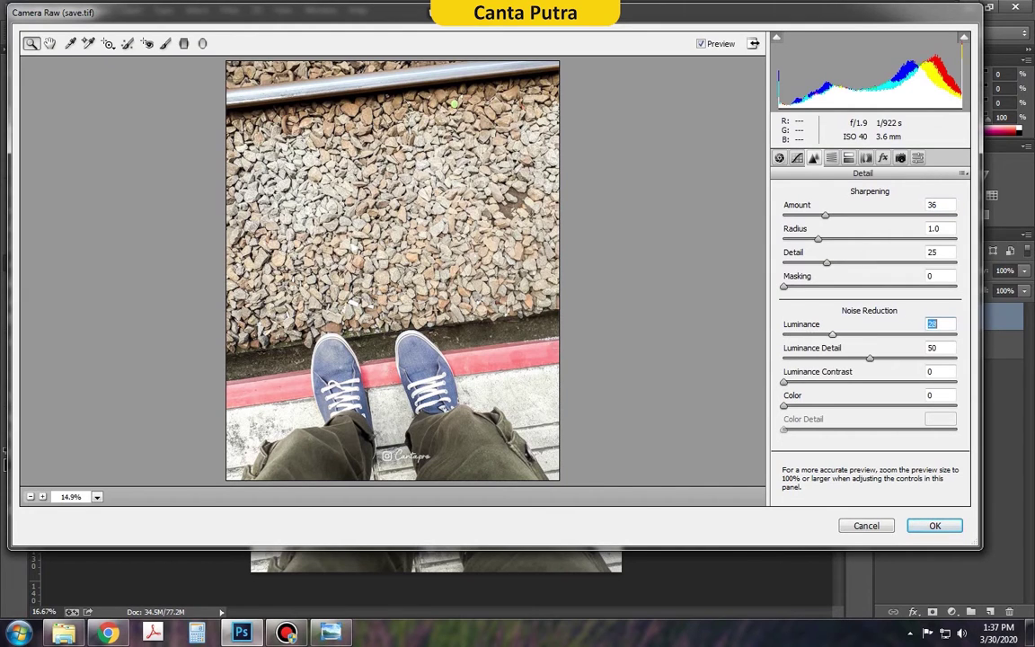
key(Down)
key(Down)
key(Down)
key(Up)
key(Up)
key(Up)
text(32)
key(Return)
text(20)
key(Return)
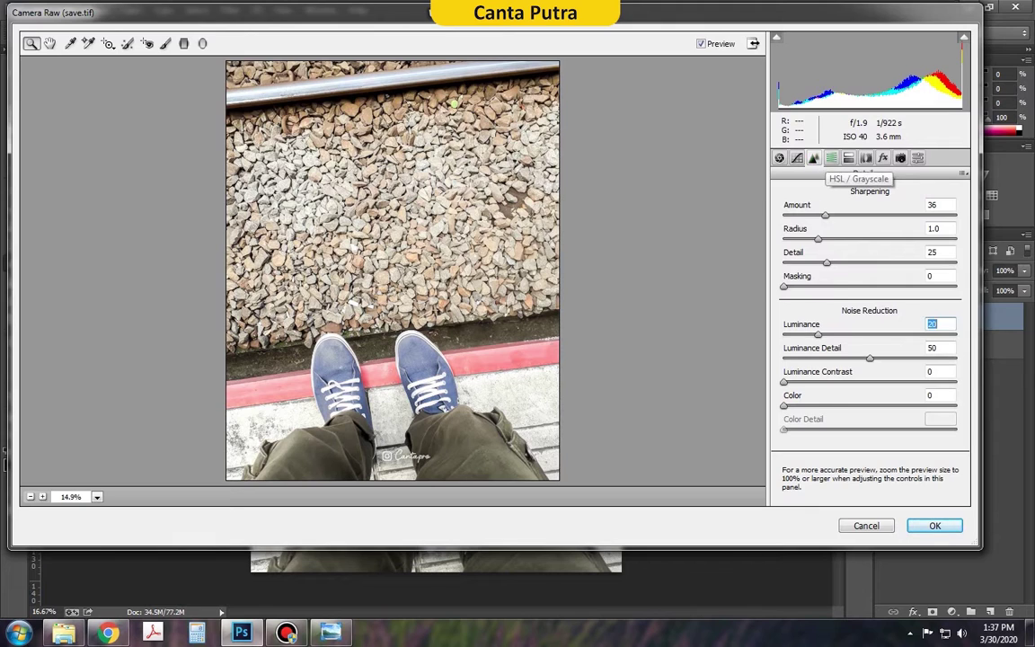
- Browse HSL/Grayscale, Split Toning and Lens Corrections, ending on Camera Calibration
click(831, 158)
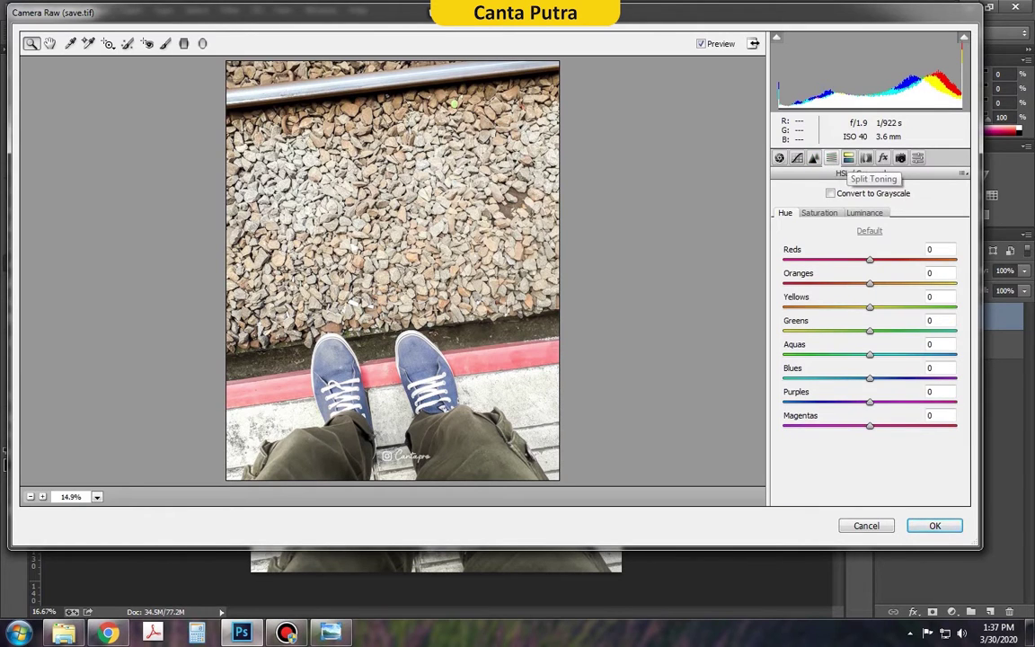
click(849, 158)
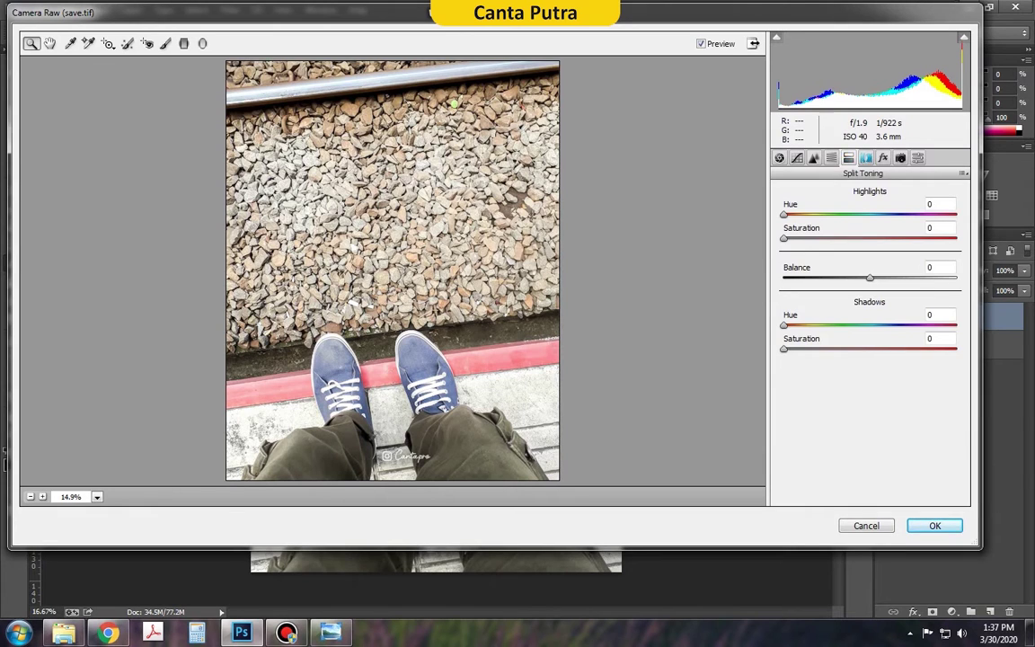
click(865, 159)
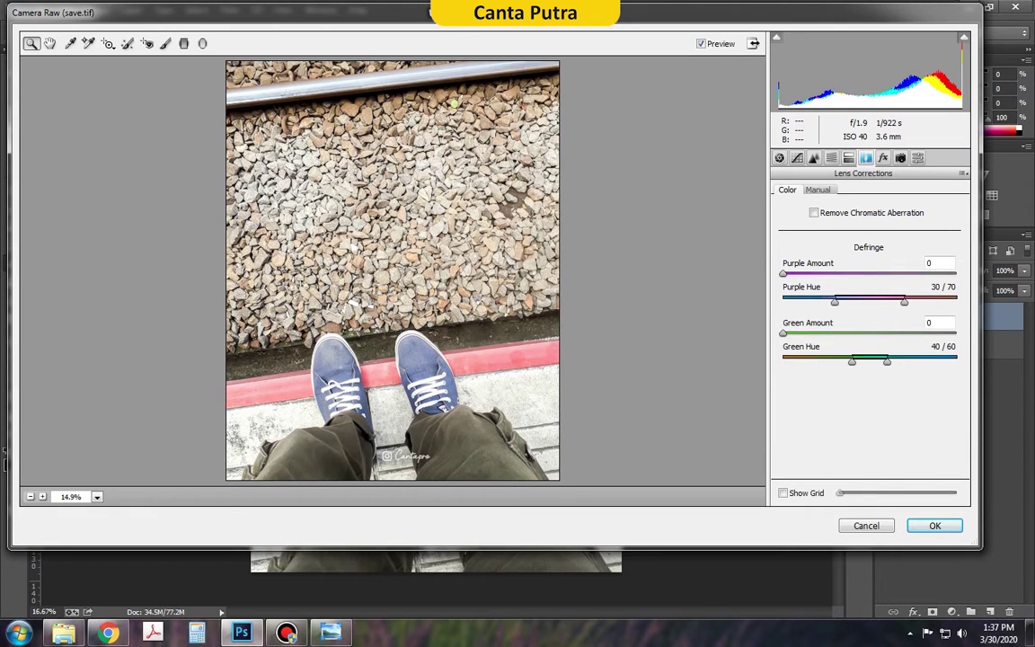
click(900, 158)
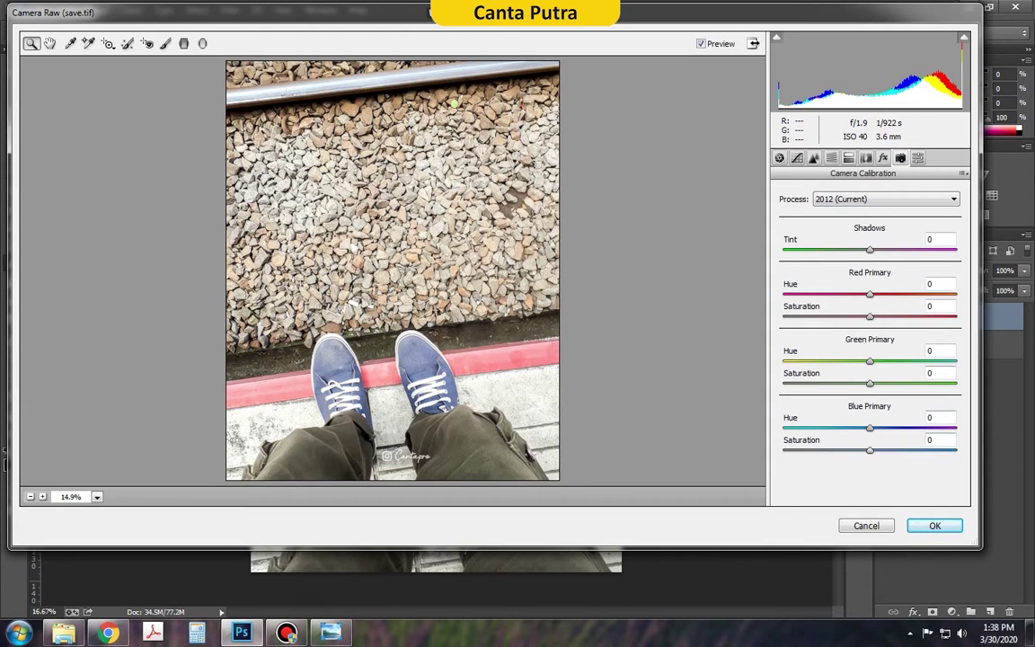
- Shift the Blue Primary Hue to about -53
click(935, 417)
text(-44)
key(Return)
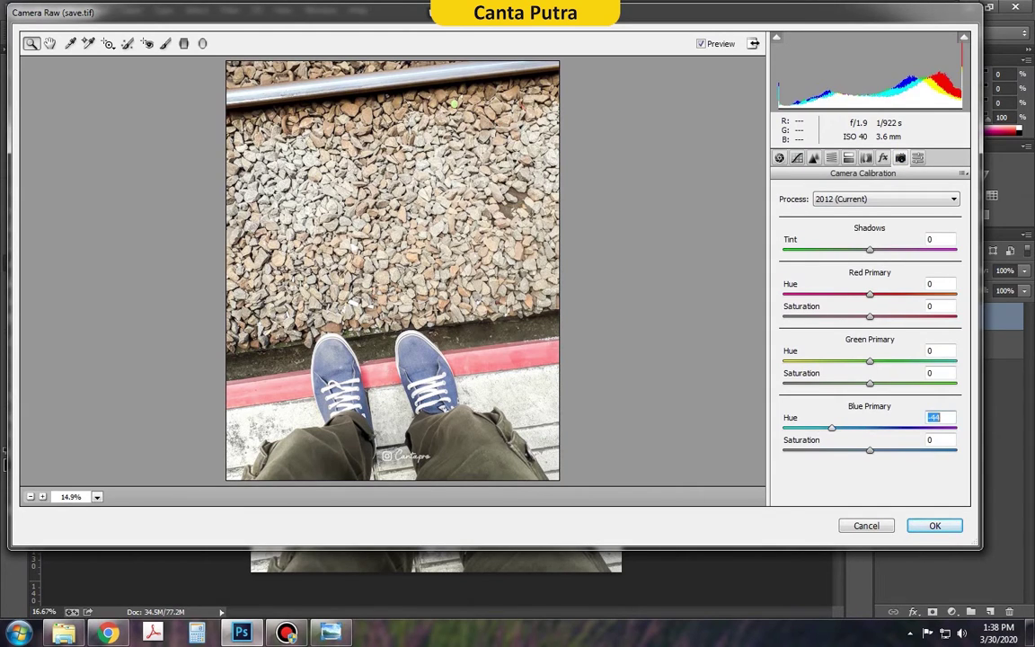
key(Down)
key(Down)
key(Down)
key(Down)
key(Down)
key(Down)
key(Down)
key(Down)
key(Down)
key(Down)
key(Down)
key(Down)
key(Up)
key(Up)
key(Up)
key(Up)
key(Up)
key(Up)
key(Up)
key(Up)
key(Up)
key(Up)
key(Up)
key(Up)
key(Up)
key(Up)
key(Down)
key(Down)
key(Down)
key(Down)
key(Down)
key(Down)
key(Down)
key(Down)
key(Down)
- Return to the Basic settings and set Exposure to -1.70
key(ctrl+alt+1)
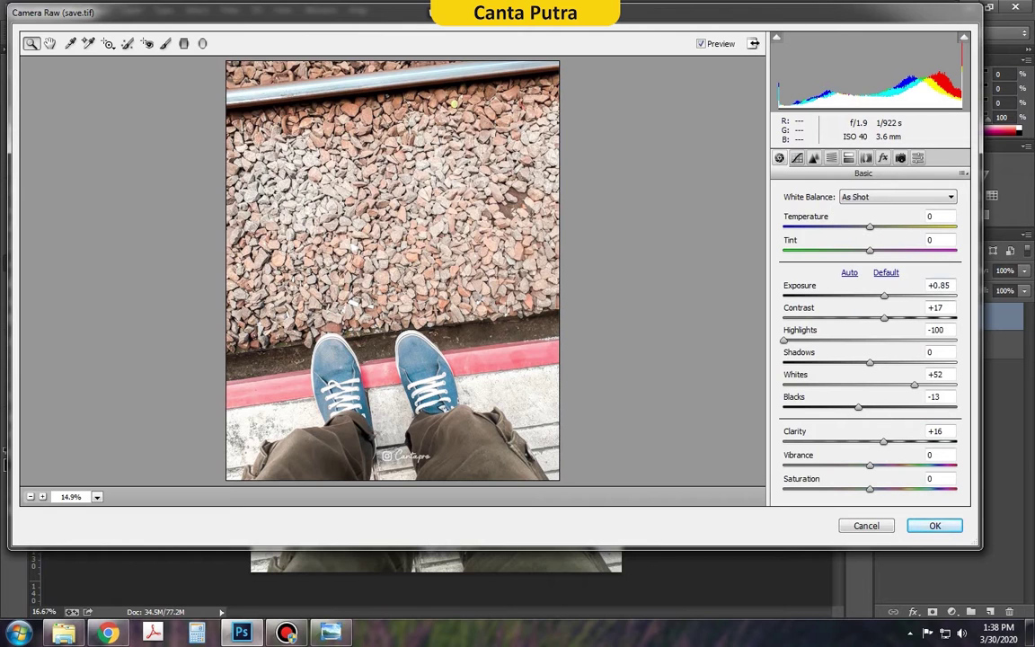
text(-1.7)
key(Return)
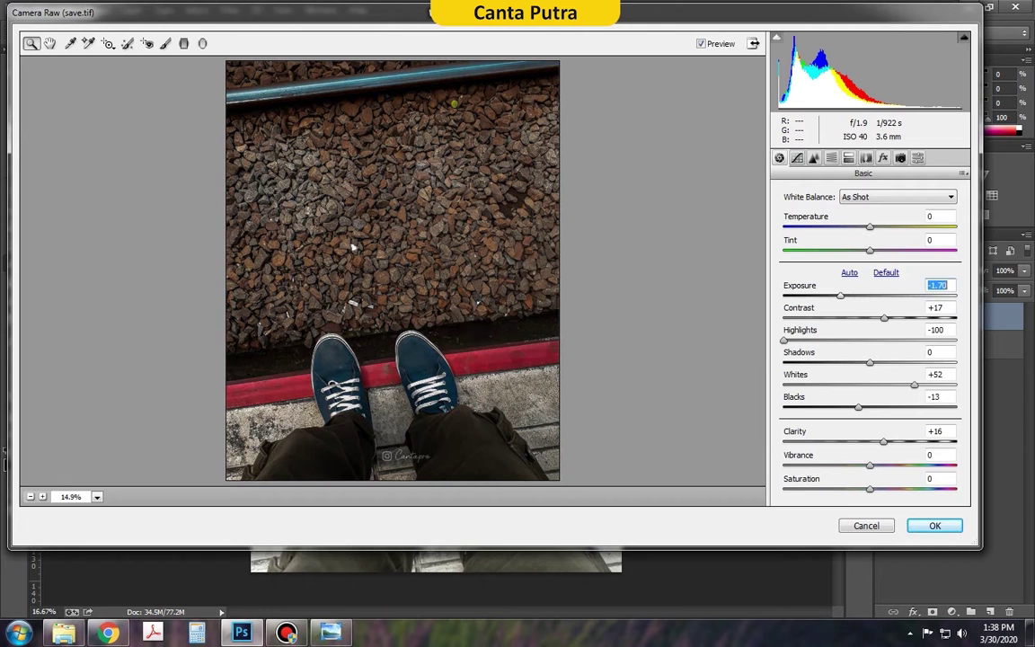
- Settle Exposure at -0.40 and apply the Camera Raw Filter
text(-1.5)
key(Return)
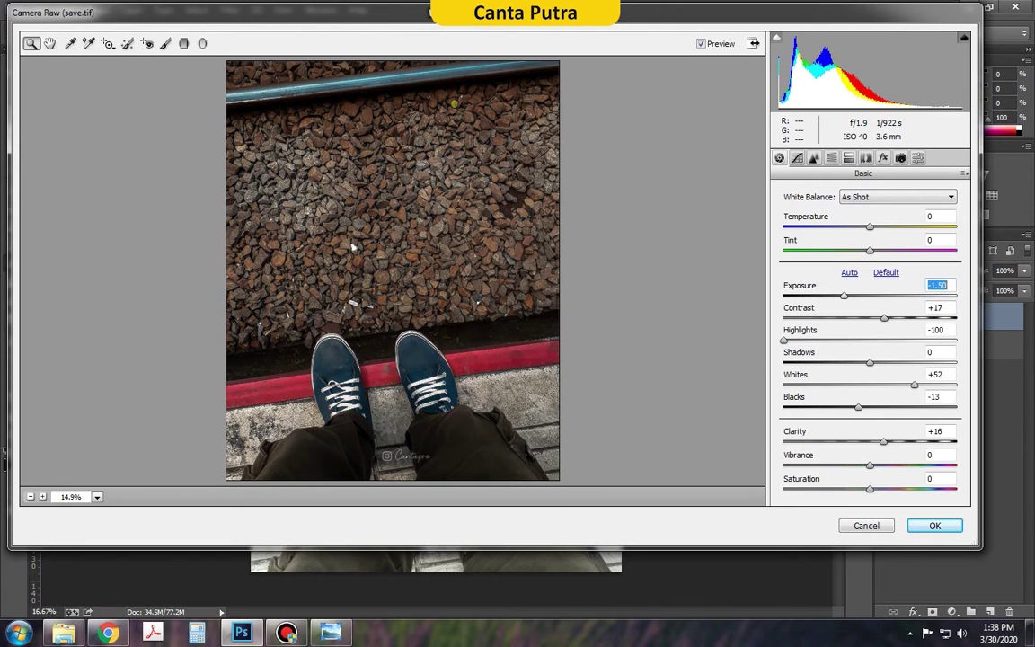
text(-0.3)
key(Return)
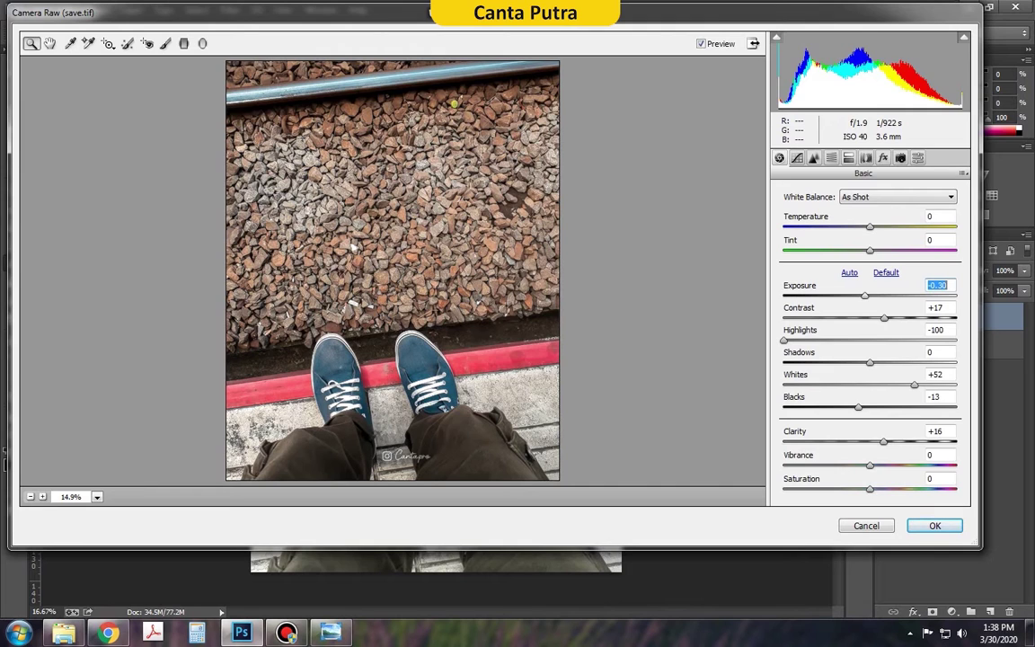
text(-0.4)
key(Return)
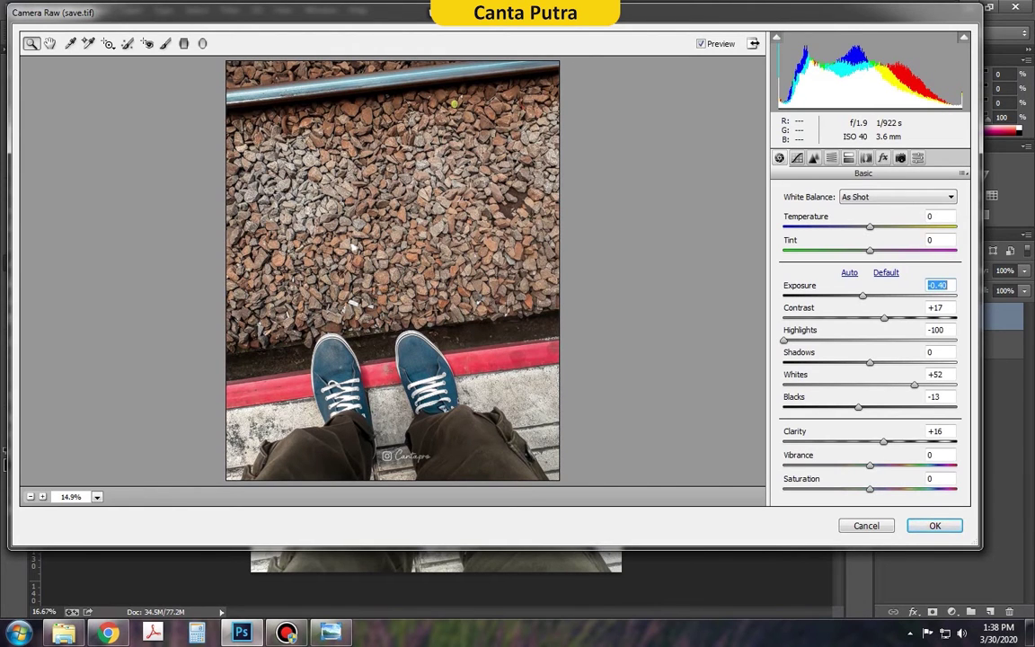
key(Return)
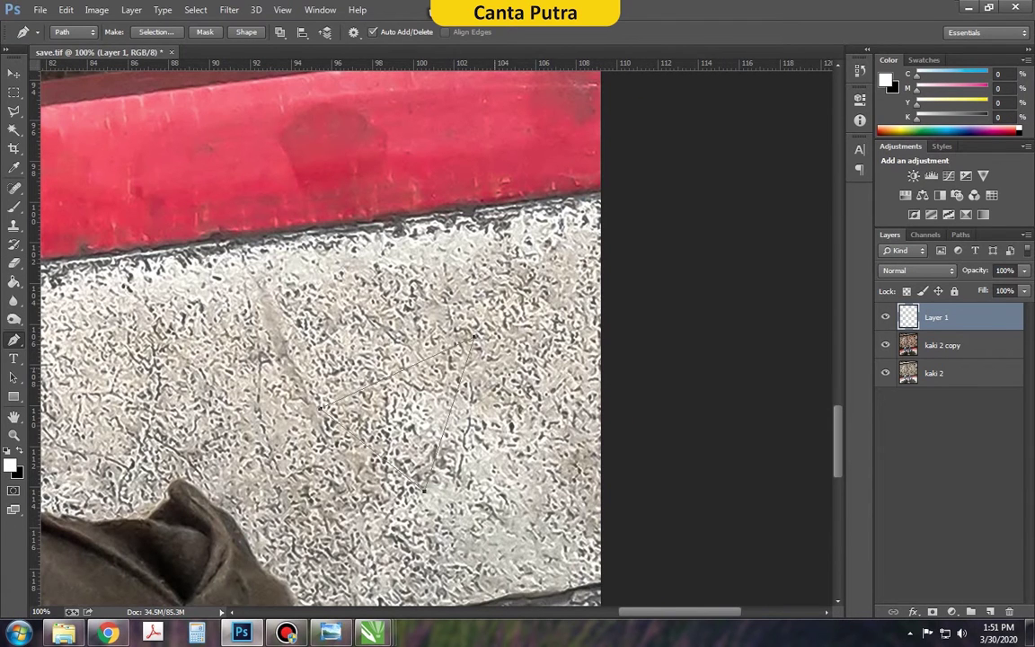
- Turn the triangle path into a selection and stroke it with the white brush
right_click(475, 338)
click(531, 330)
click(594, 183)
right_click(474, 338)
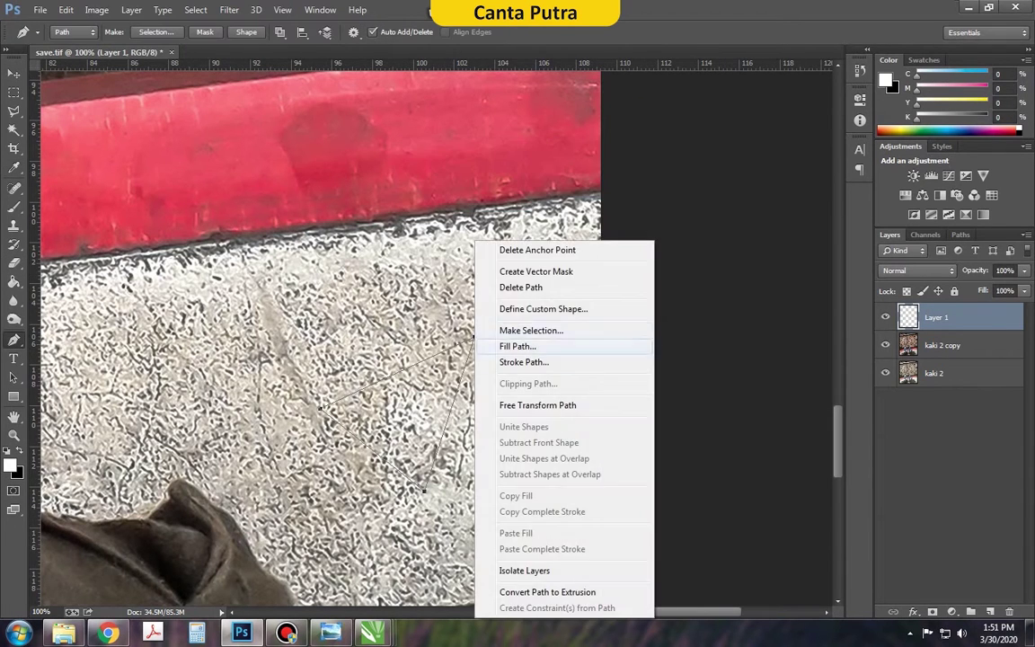
click(524, 362)
click(612, 210)
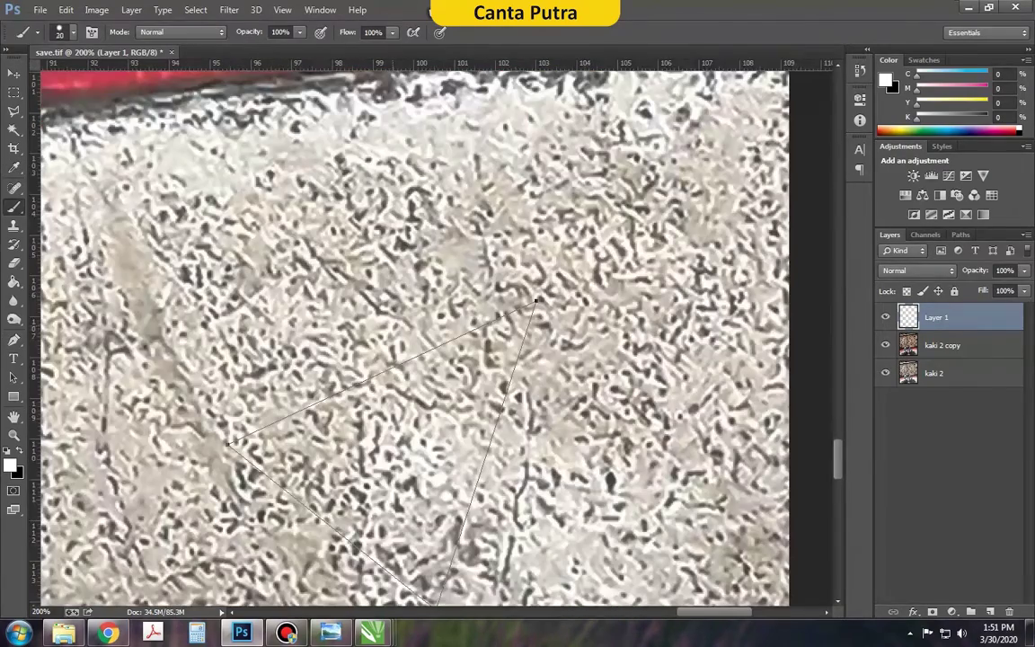
- Outline the triangle path in white with the brush
right_click(13, 340)
click(67, 305)
right_click(485, 220)
click(535, 245)
click(612, 211)
key(ctrl+plus)
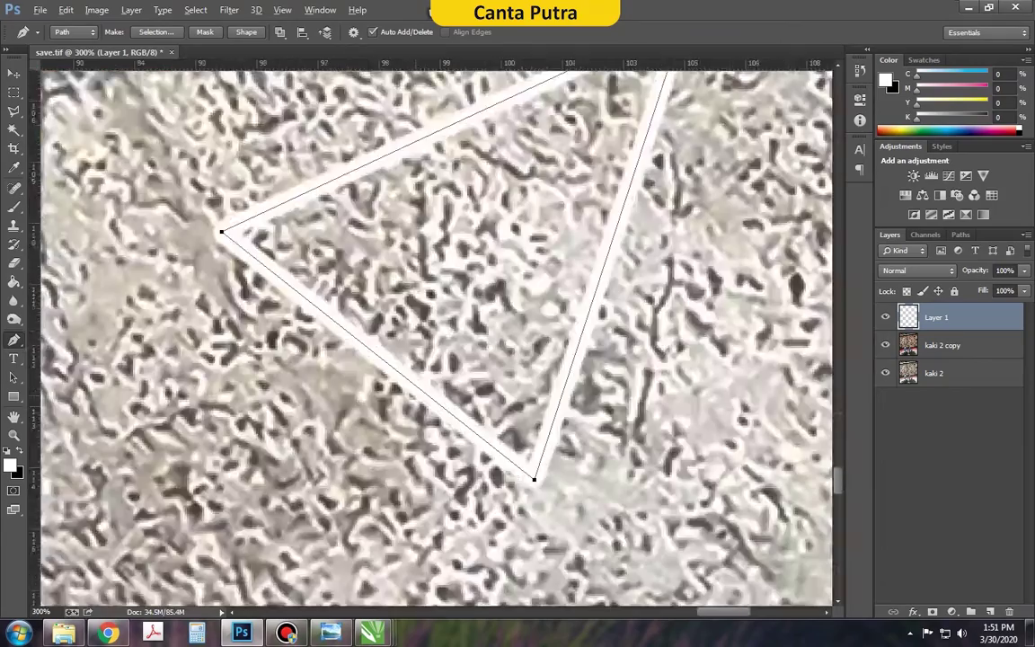
key(ctrl+minus)
- Draw the V-shaped fold line below the triangle and stroke it white
click(358, 341)
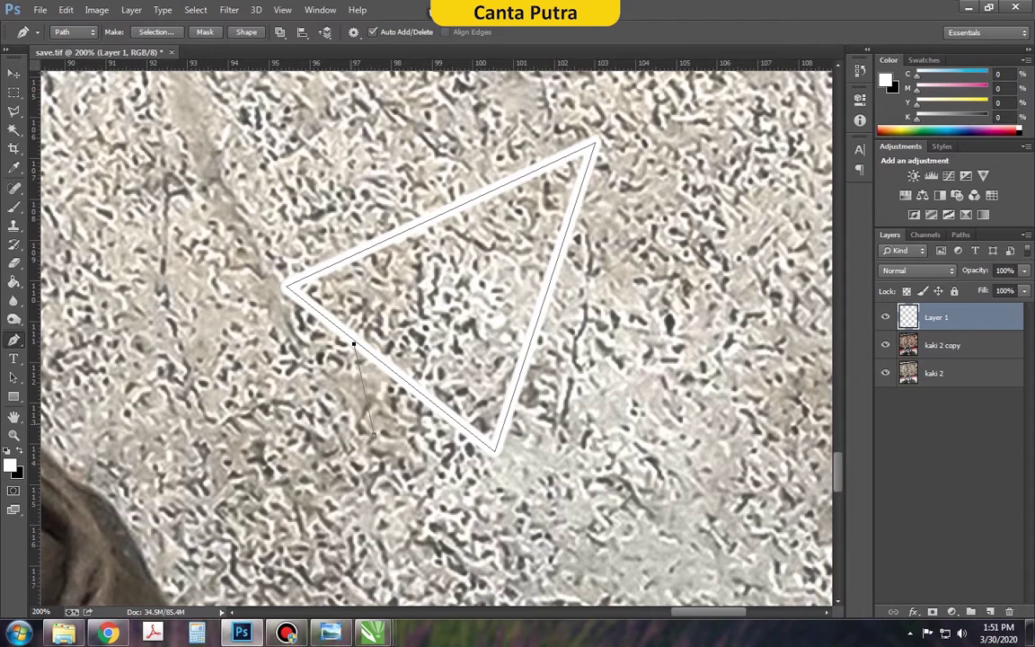
click(347, 342)
click(369, 437)
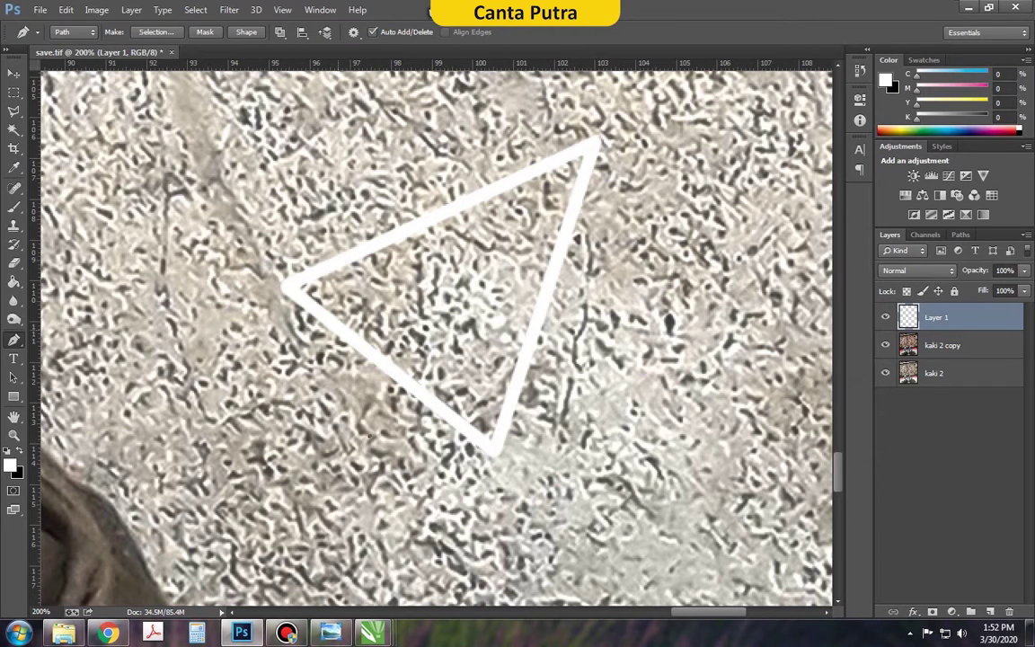
click(395, 384)
right_click(345, 344)
click(395, 270)
- Outline the plane's centre crease in white
right_click(440, 409)
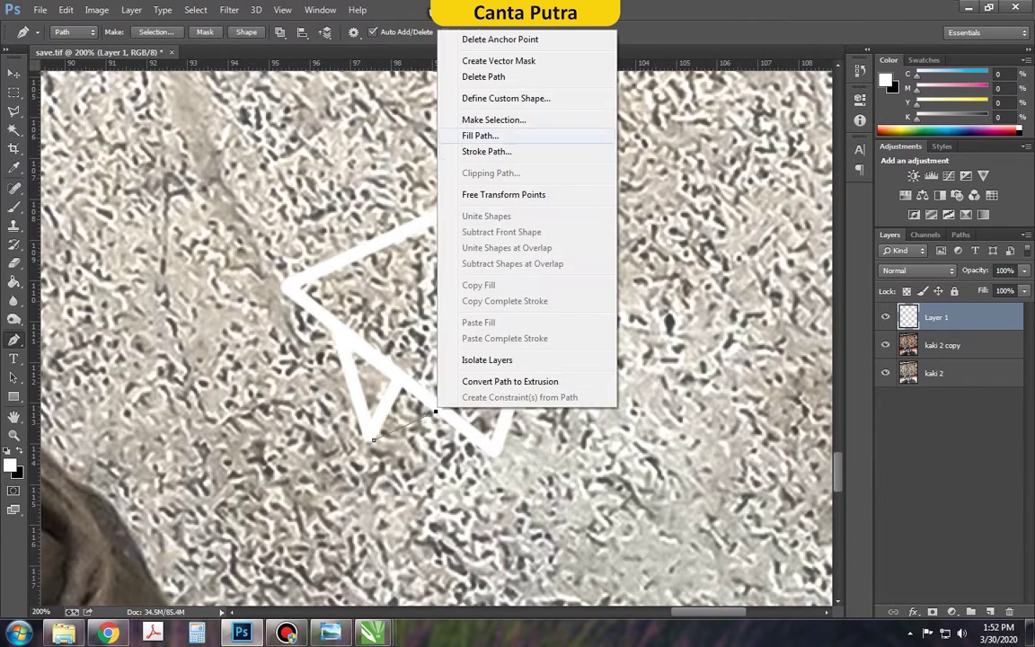
key(Escape)
right_click(402, 378)
right_click(402, 378)
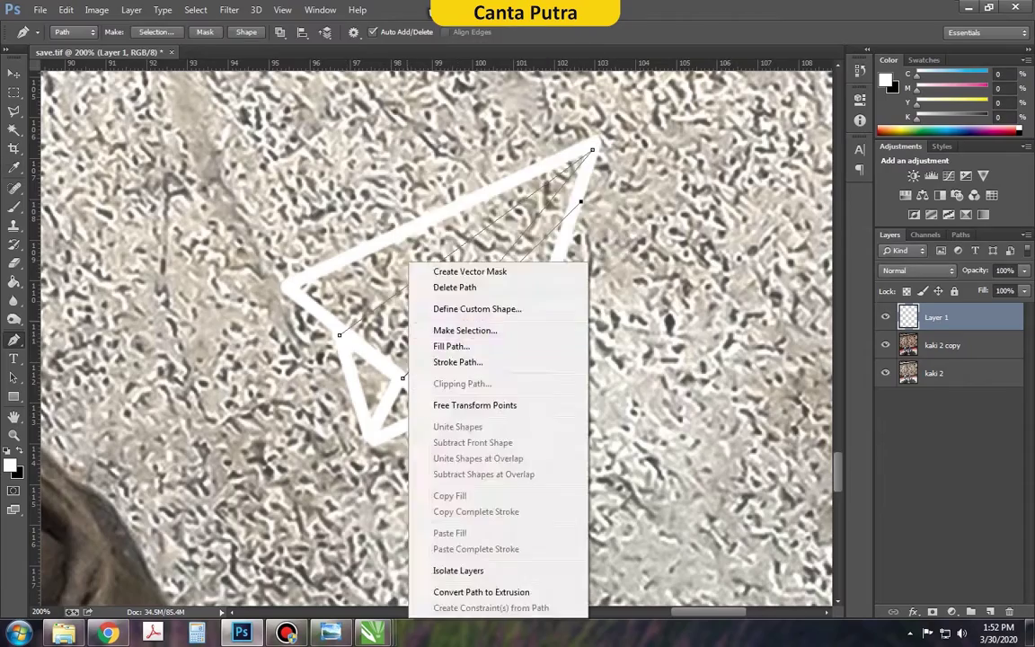
key(Escape)
right_click(402, 378)
key(Escape)
scroll(432, 360, down, 3)
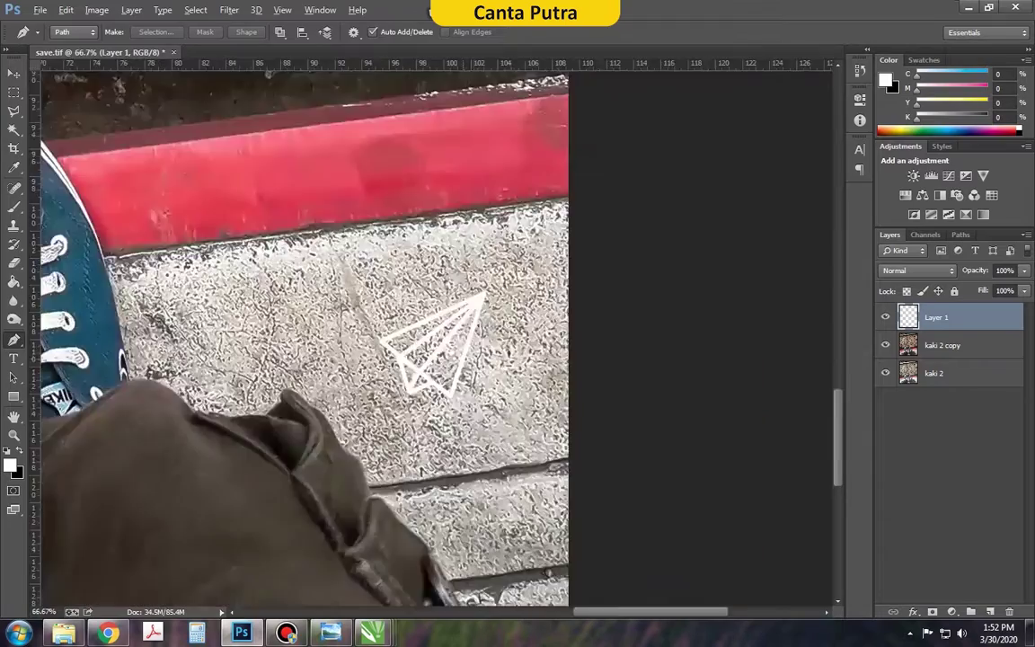
scroll(431, 360, up, 5)
- Erase the stray line ends with a small eraser brush
right_click(13, 263)
click(63, 259)
right_click(304, 404)
key(Escape)
scroll(432, 332, up, 2)
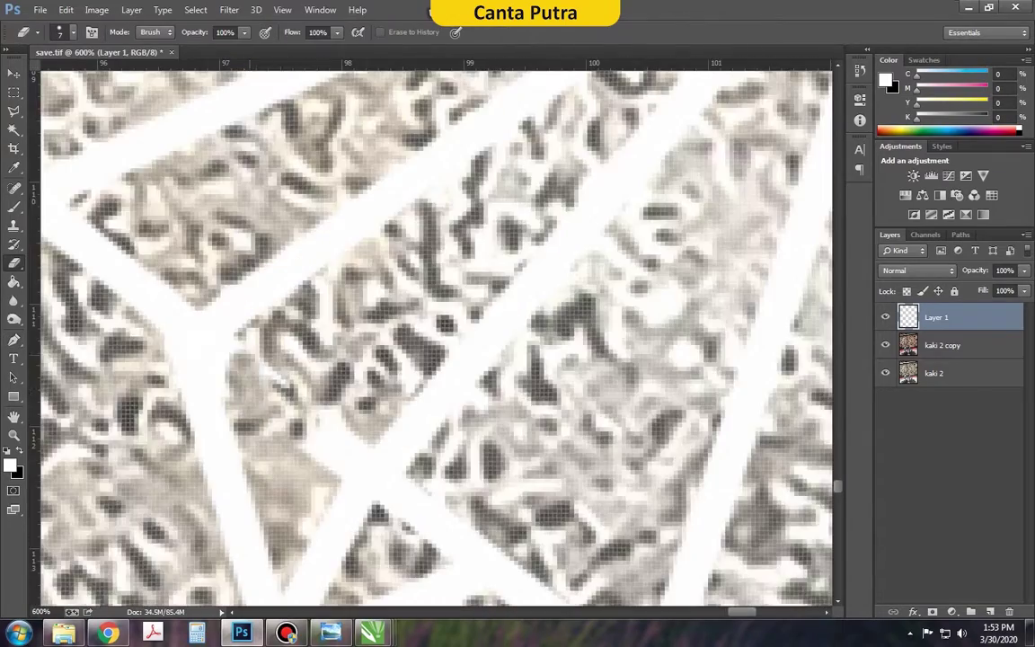
scroll(431, 333, down, 2)
scroll(431, 332, down, 1)
key(ctrl+0)
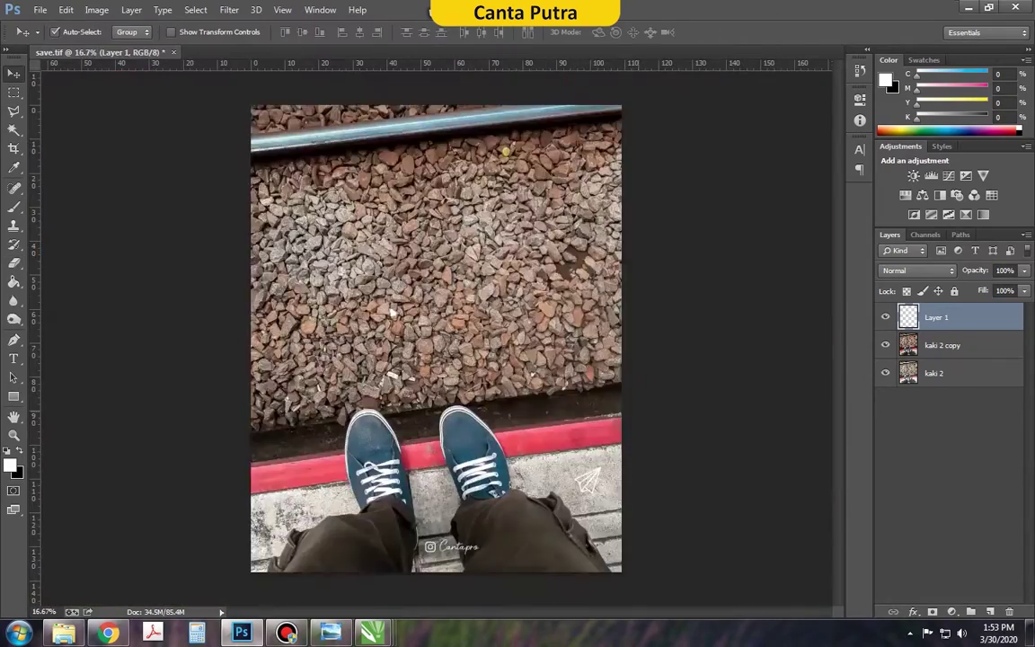
- Free-transform the paper plane and move it up over the gravel
key(ctrl+t)
drag(587, 480, 408, 226)
key(Return)
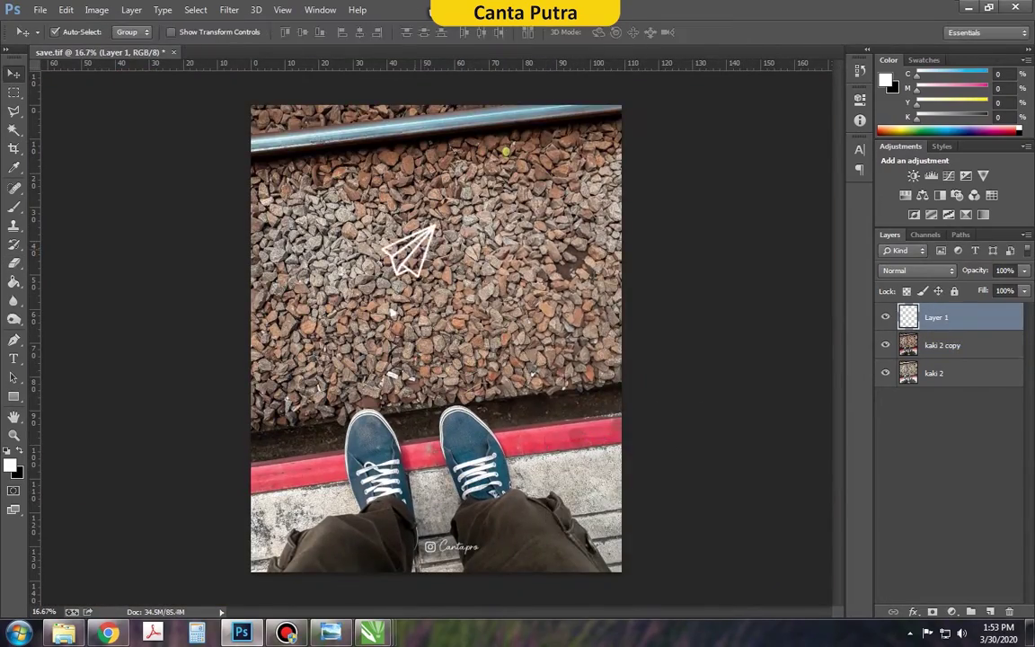
key(ctrl+t)
- Start a text layer on the gravel with placeholder text
key(Return)
key(t)
click(359, 364)
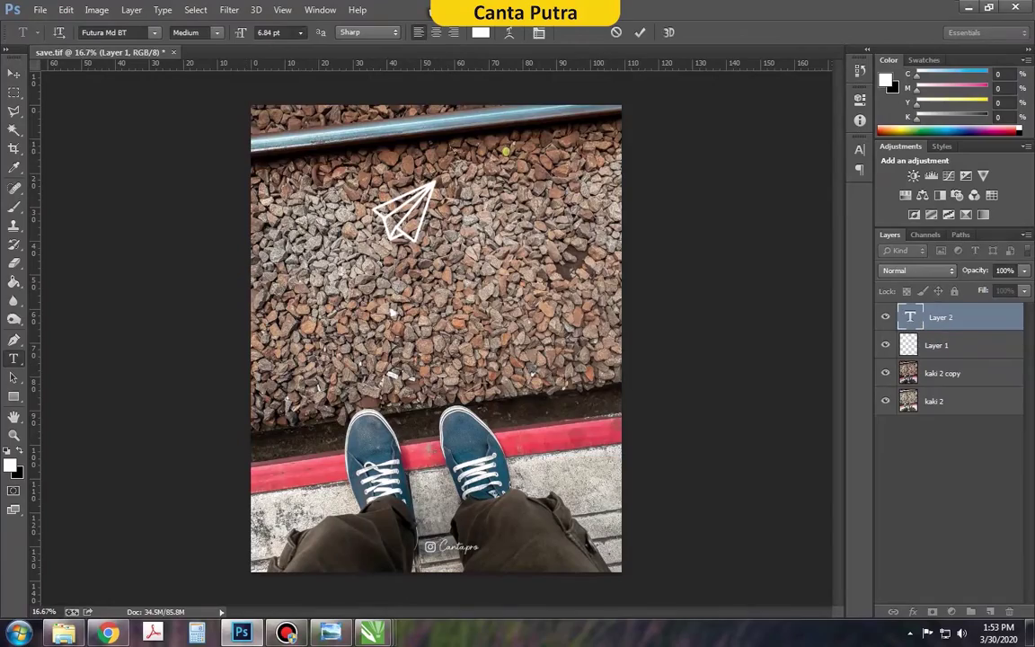
text(xcsc)
click(15, 72)
key(t)
key(ctrl+plus)
key(ctrl+plus)
key(ctrl+plus)
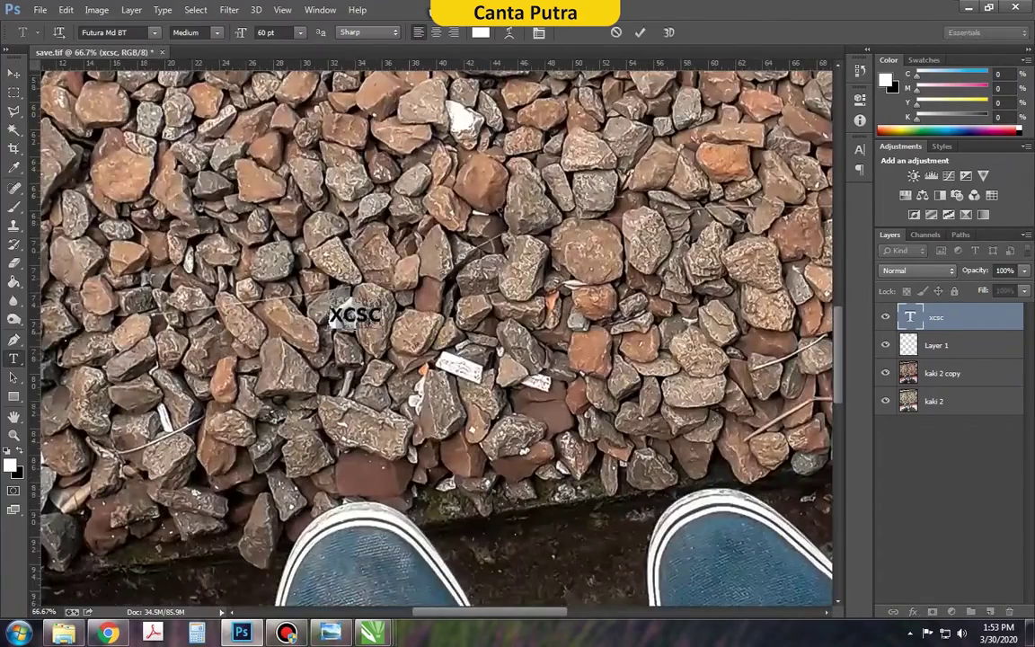
- Replace it with the three-line caption JALAN TERUS / SELAGI KAKI / BERFUNGSI
double_click(360, 306)
text(jalan)
key(ctrl+a)
text(JALAN)
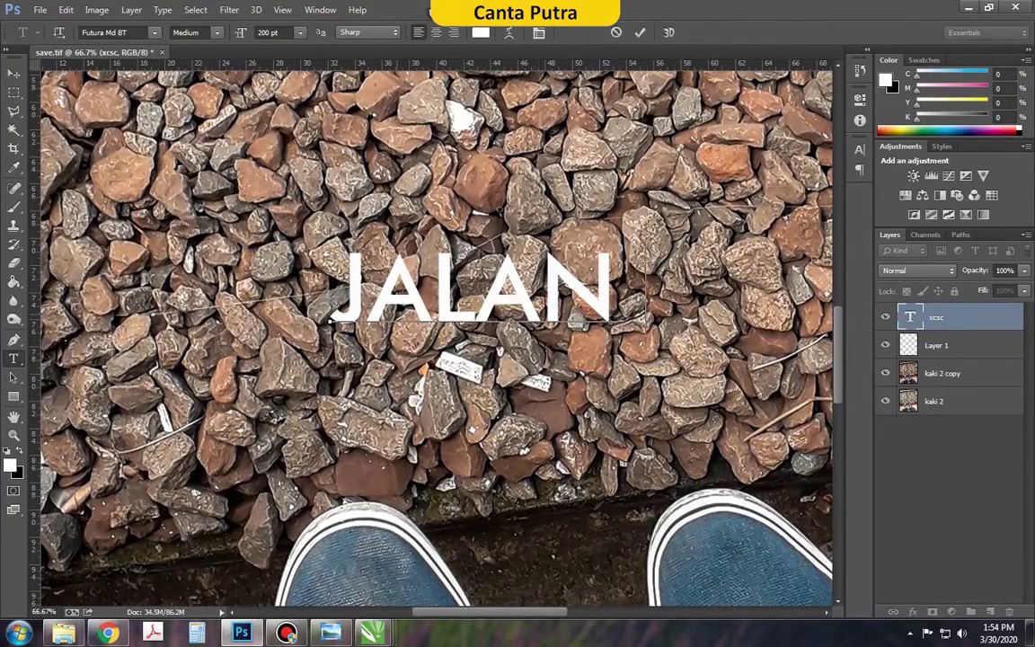
text( TERU)
key(Return)
text(SELAGI KAK)
key(Return)
text(BERFUNG)
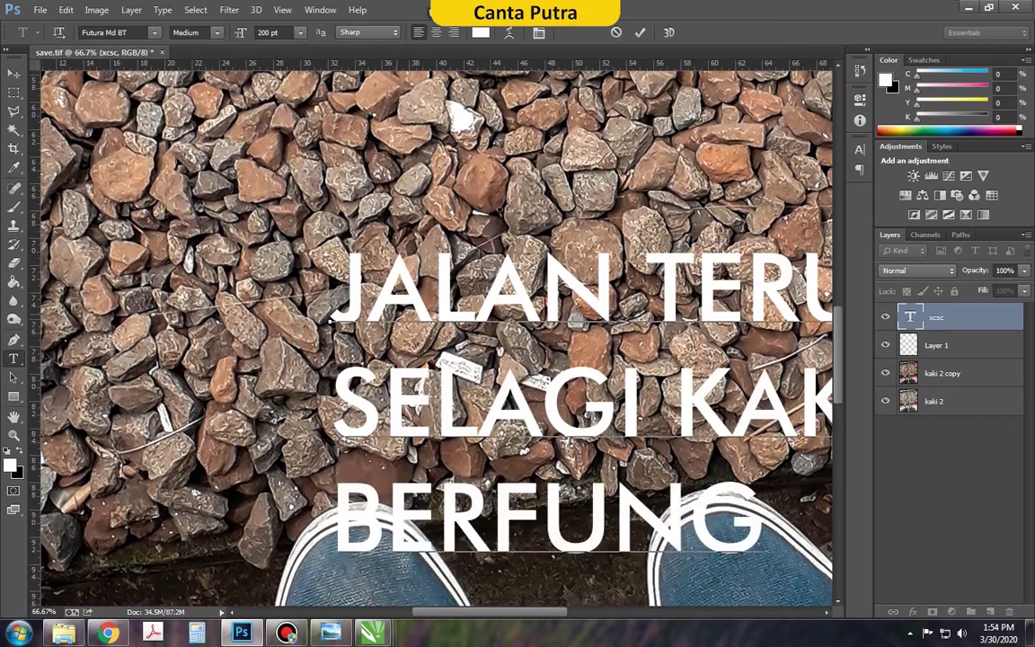
text(SI)
- Set the caption in Arial Black and tighten its line spacing
key(ctrl+minus)
key(ctrl+minus)
key(ctrl+a)
click(103, 33)
click(198, 74)
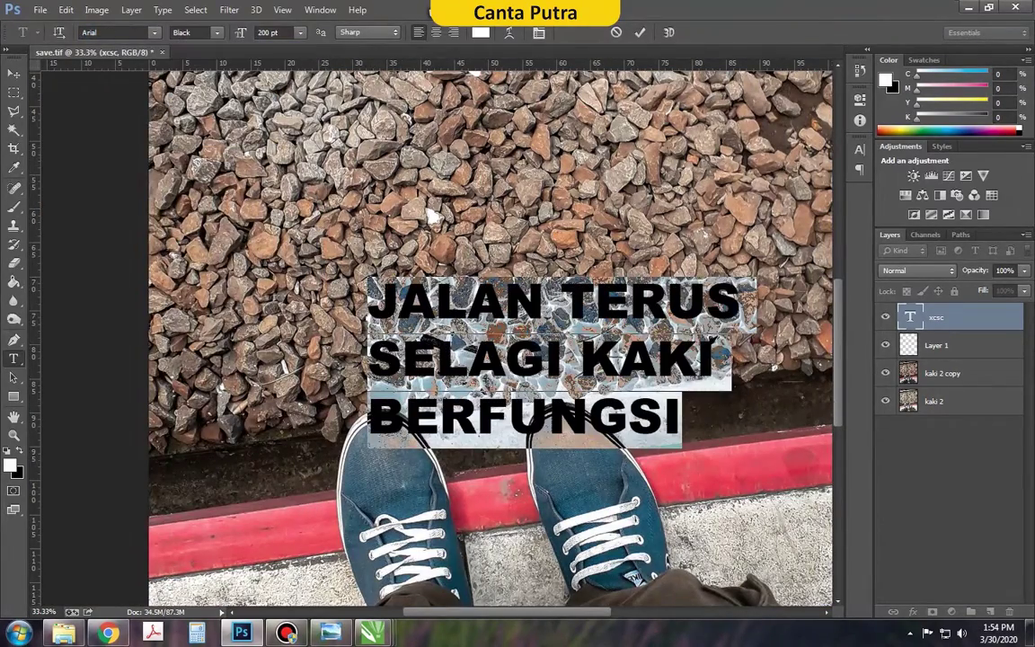
click(539, 32)
drag(775, 177, 791, 178)
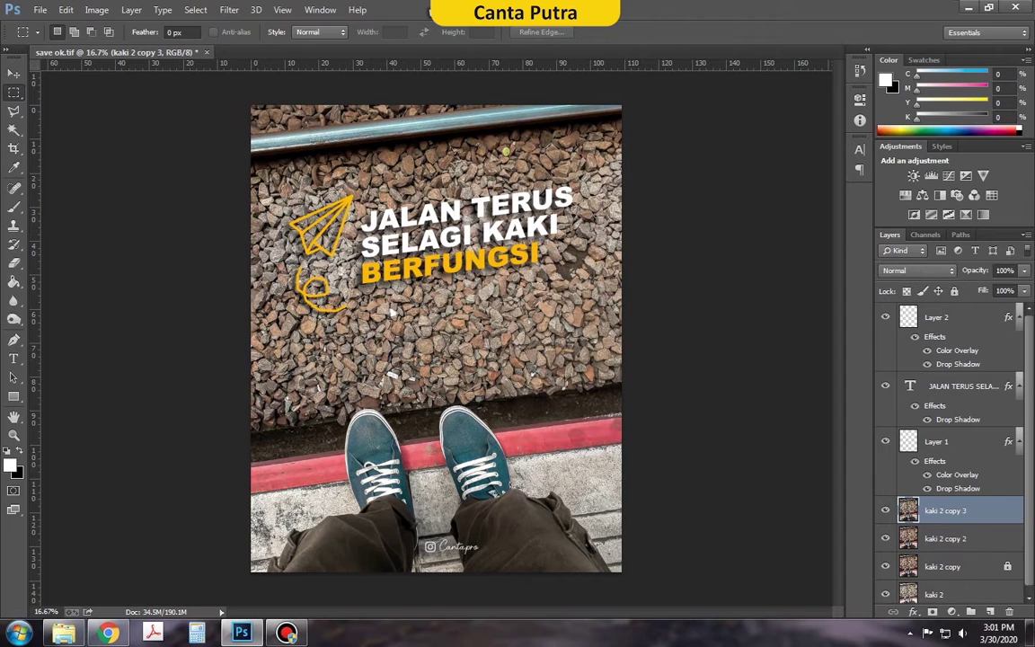
- Open Image > Adjustments > Brightness/Contrast and enter Brightness -33
key(alt+i)
key(j)
key(c)
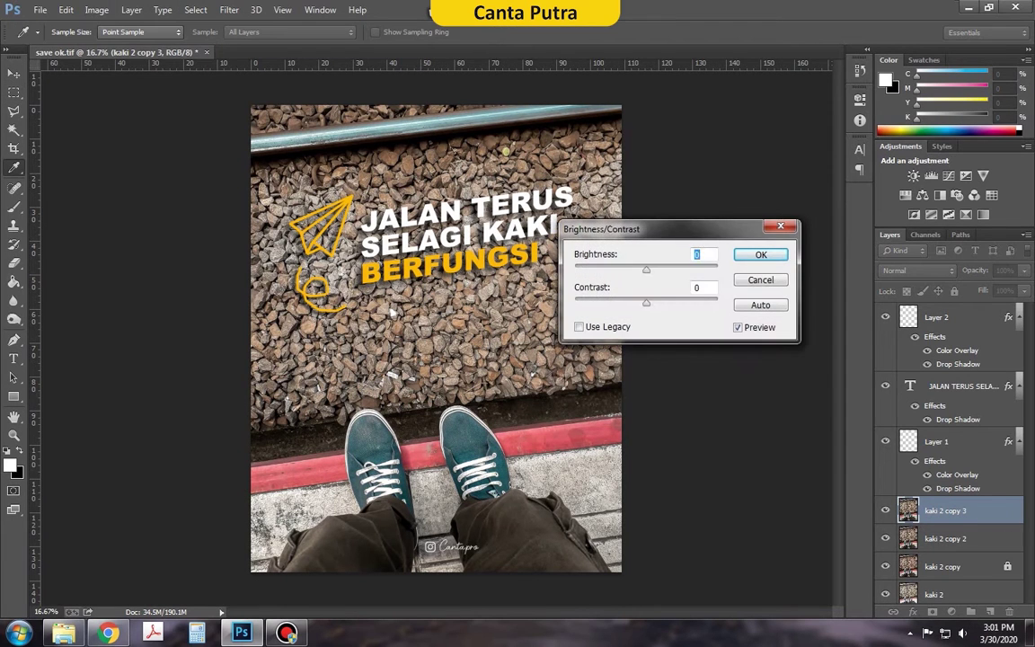
key(shift+Tab)
text(-33)
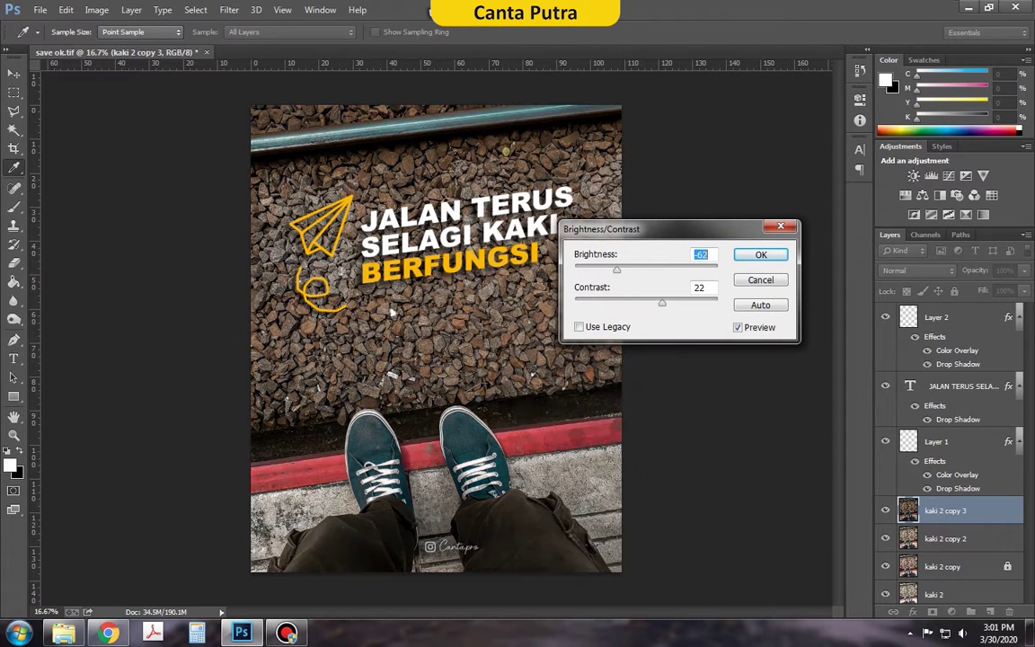